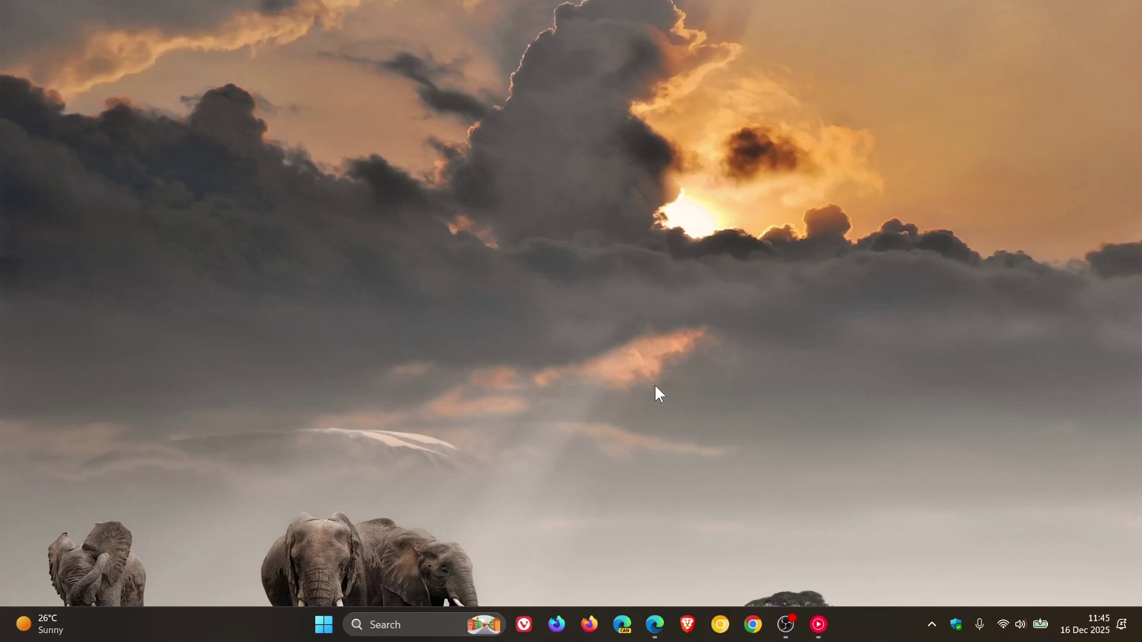
# - Show Windows Update history and highlight build 26200.7462 of the 2025-12 Security Update
pyautogui.click(323, 624)
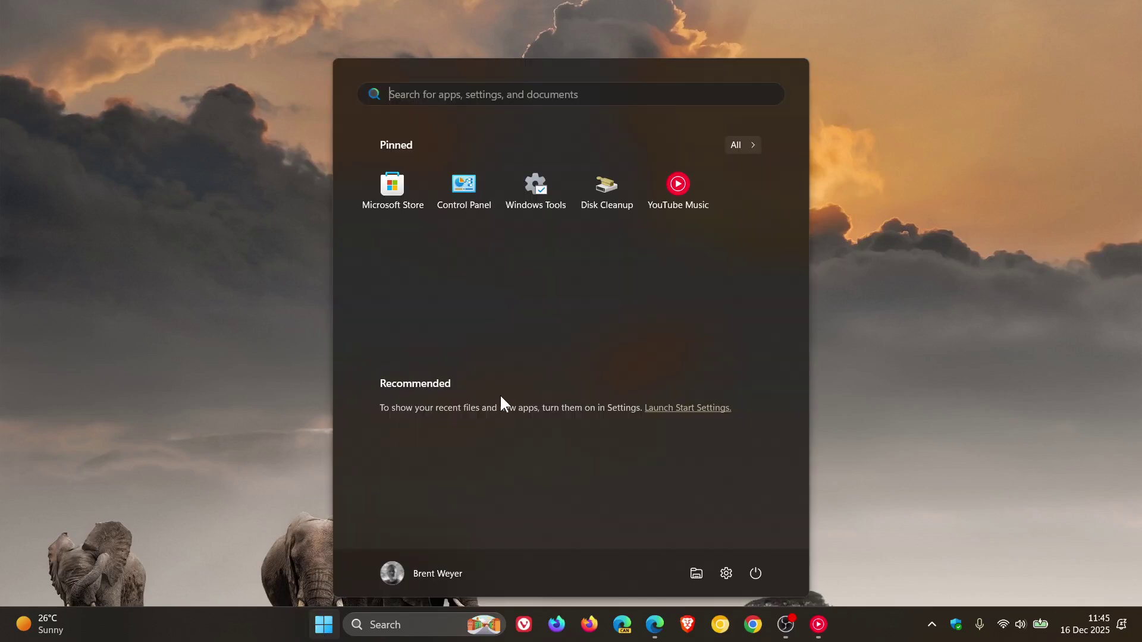
pyautogui.click(725, 572)
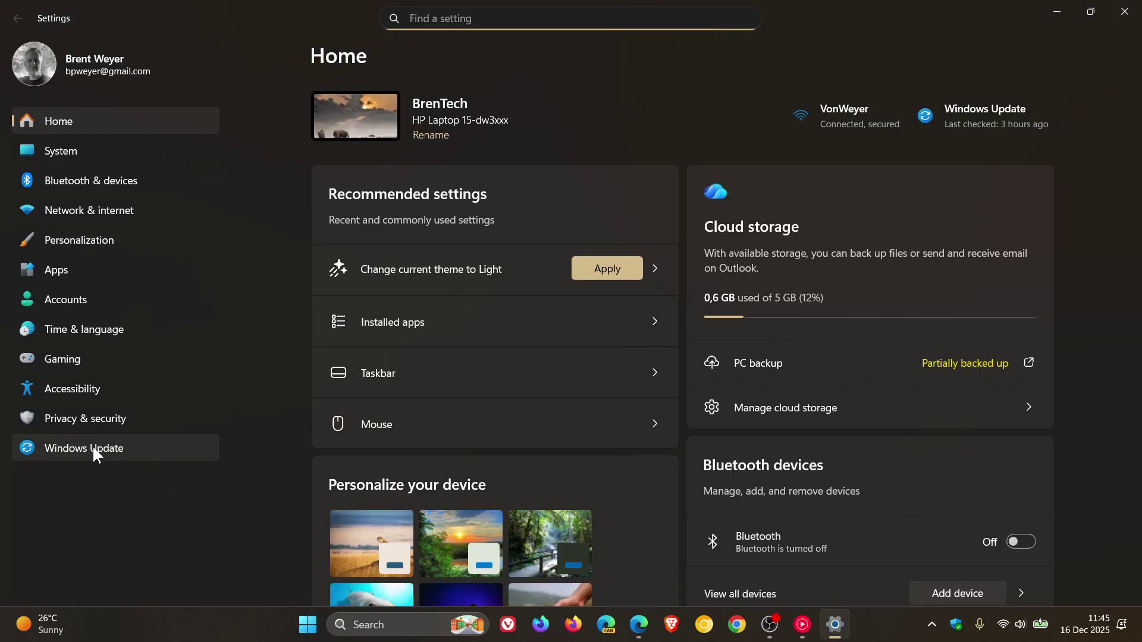
pyautogui.click(93, 448)
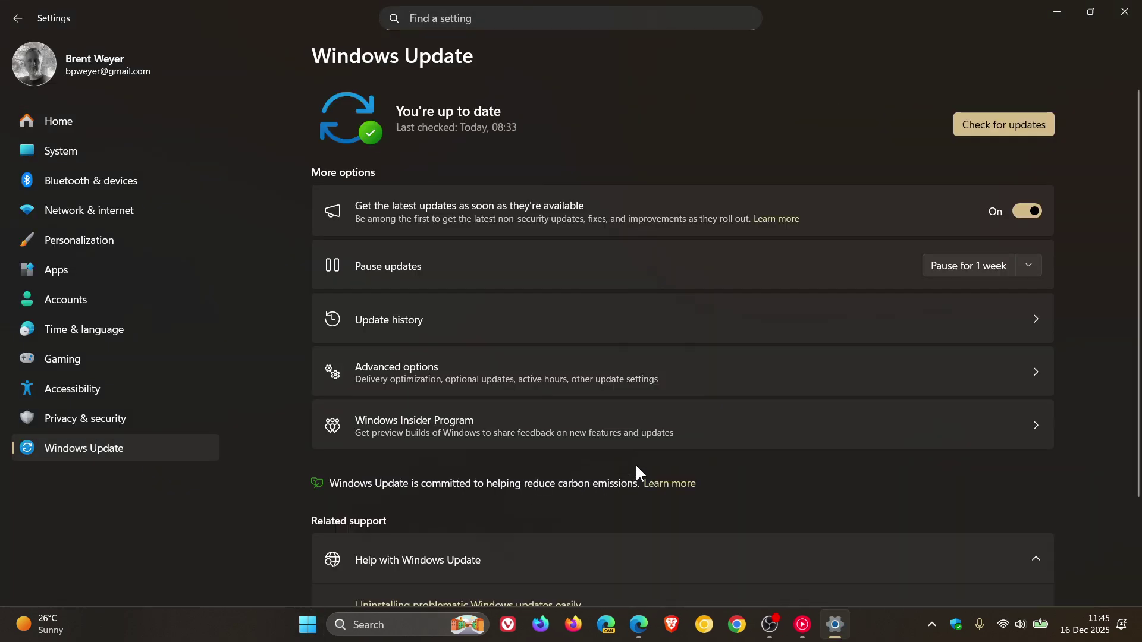
pyautogui.click(623, 333)
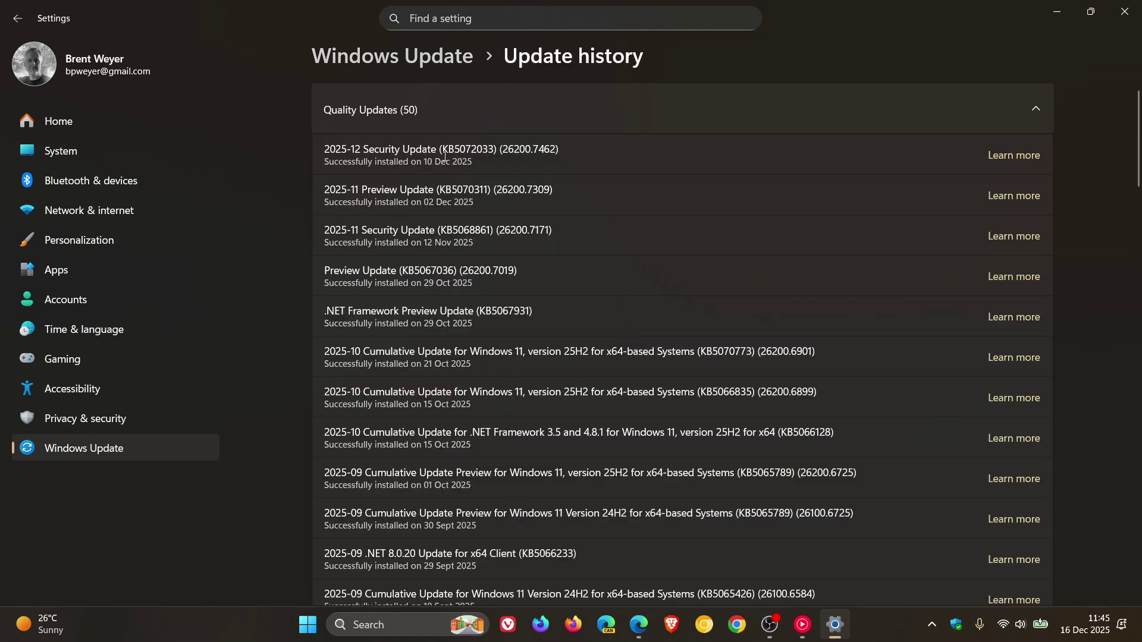
pyautogui.moveTo(442, 150); pyautogui.dragTo(557, 150)
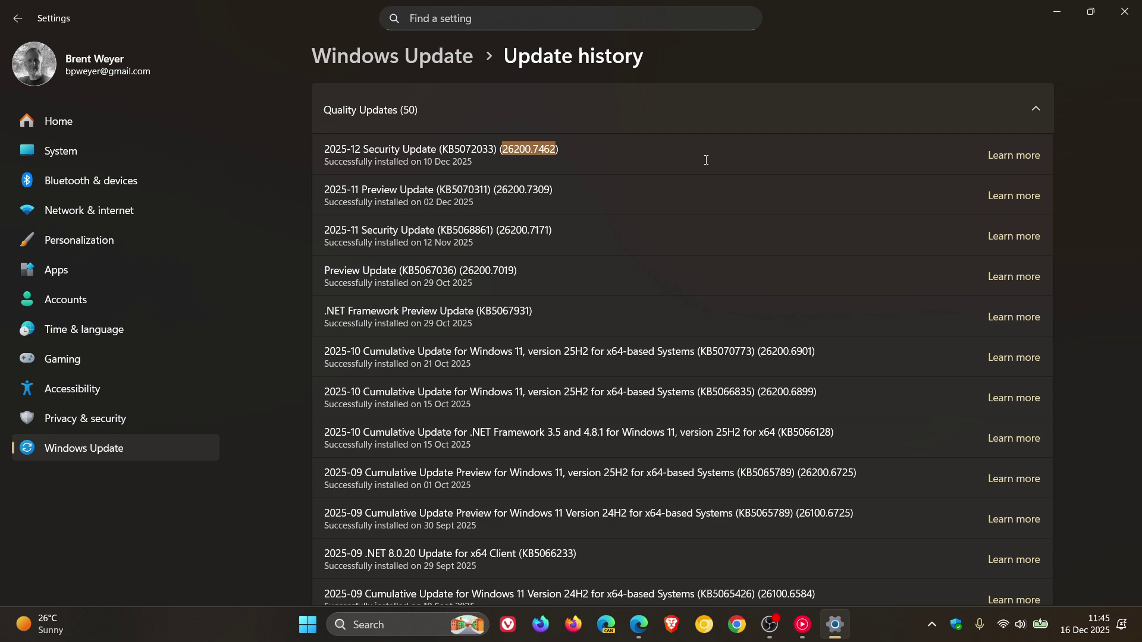
# - Bring Edge forward to the Create Windows 11 Installation Media section of Download Windows 11
pyautogui.click(1048, 9)
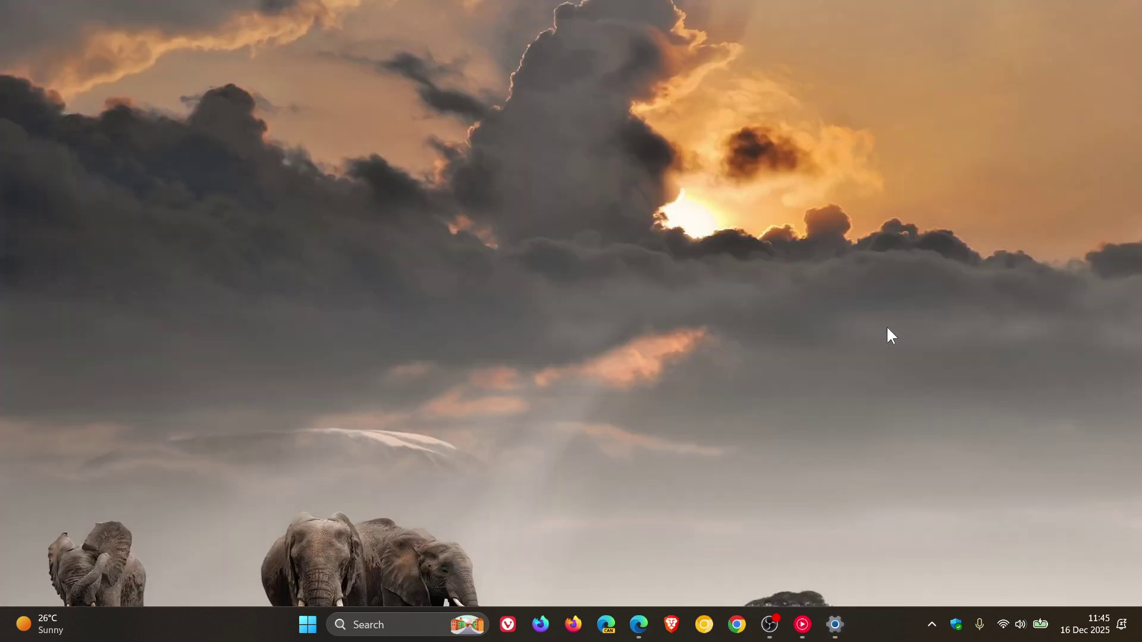
pyautogui.click(637, 636)
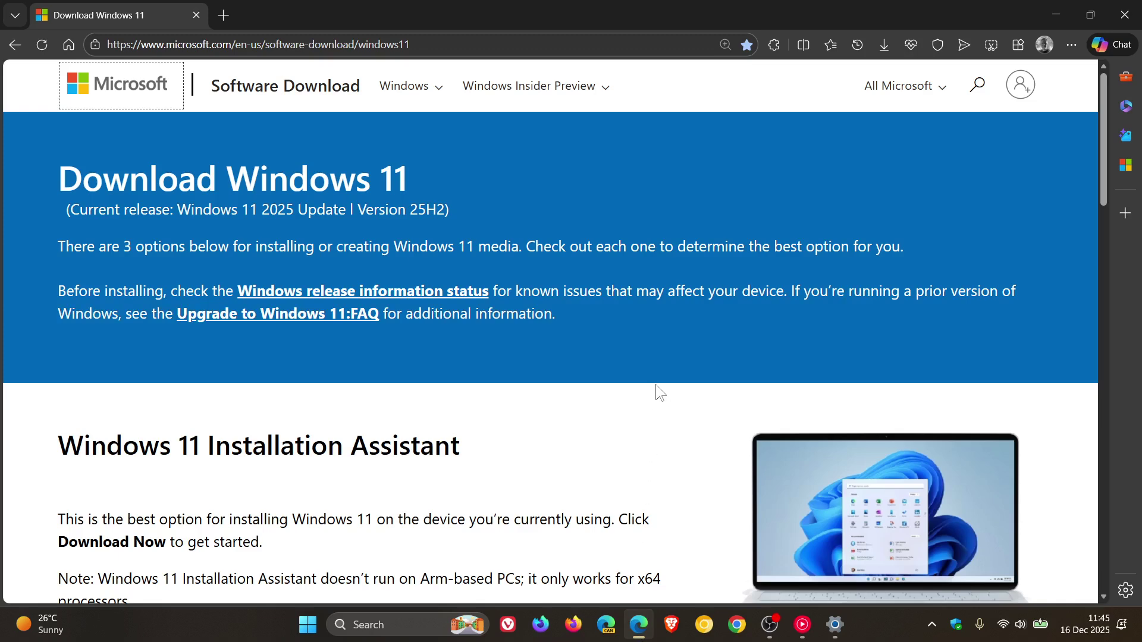
pyautogui.scroll(-3, 665, 352)
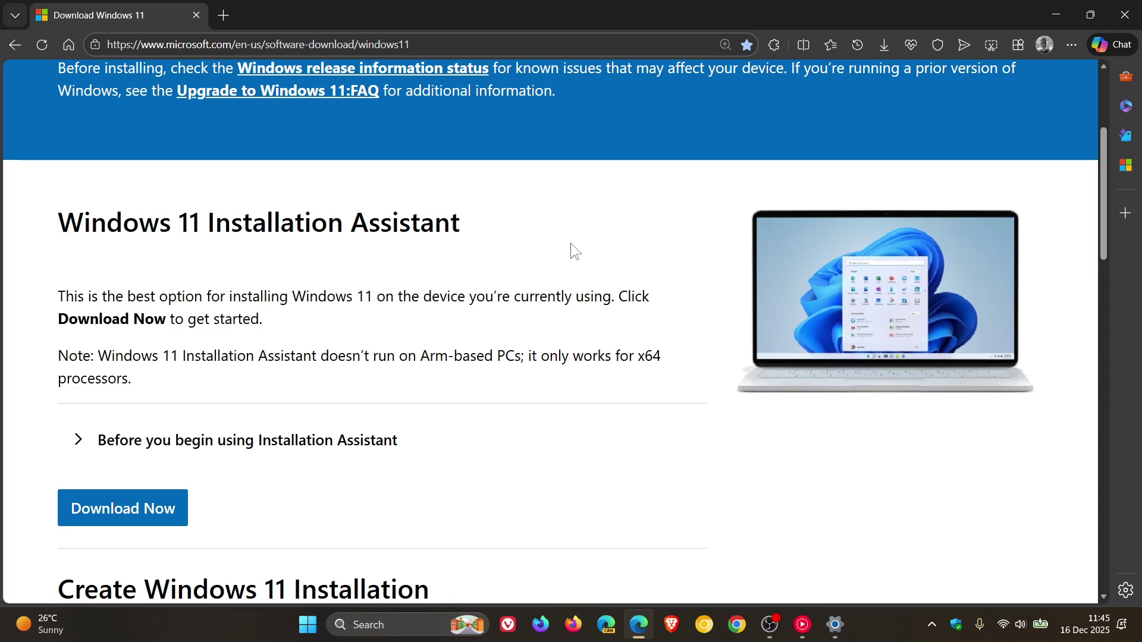
pyautogui.scroll(-5, 571, 243)
pyautogui.scroll(-1, 571, 244)
pyautogui.scroll(-3, 571, 244)
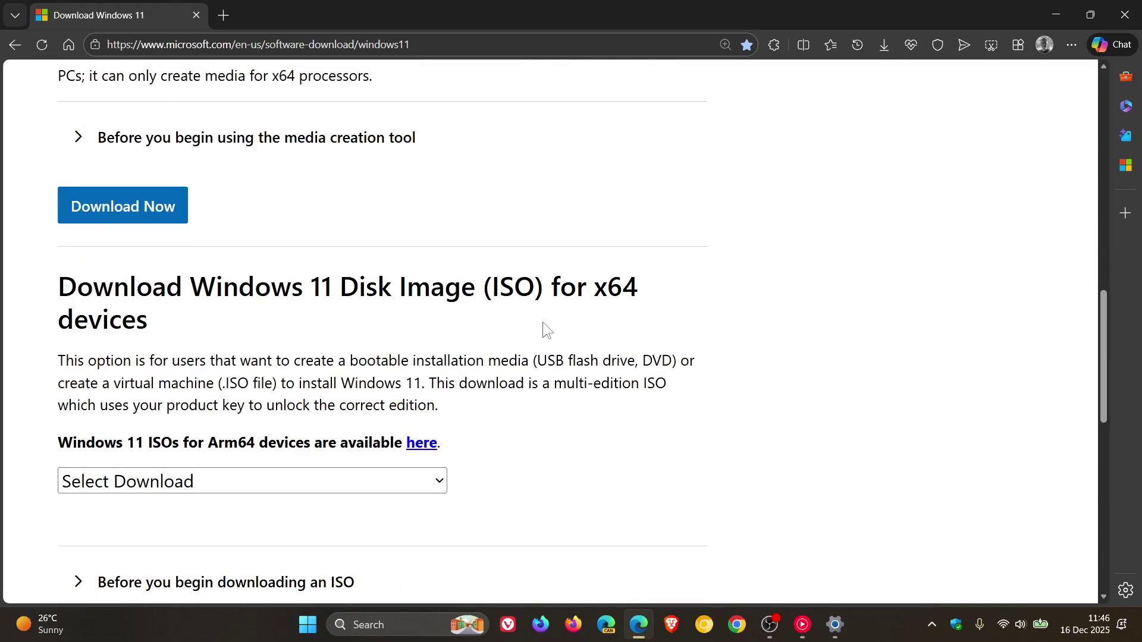
pyautogui.scroll(1, 722, 321)
pyautogui.scroll(3, 723, 320)
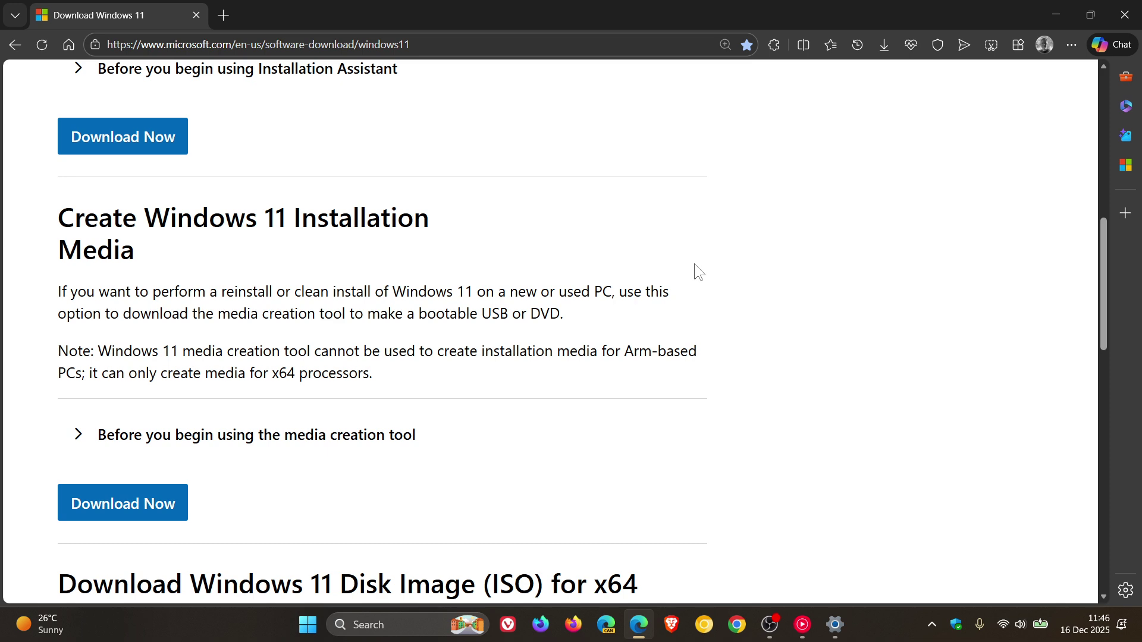
# - Check the latest security build in Update history, then return to the Edge download page
pyautogui.click(836, 625)
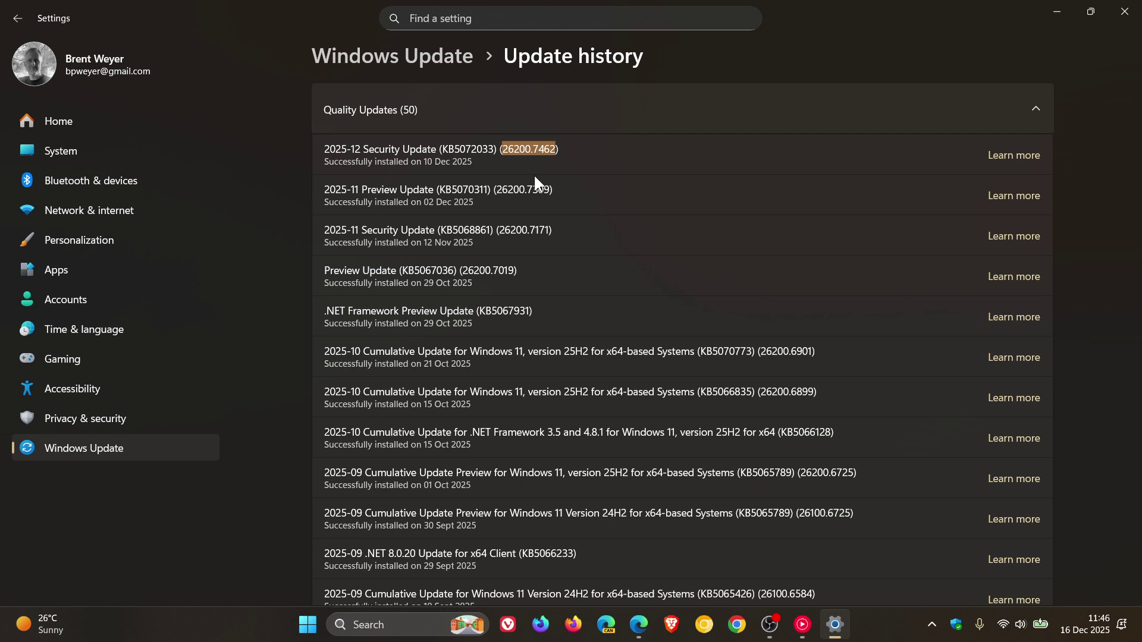
pyautogui.click(639, 624)
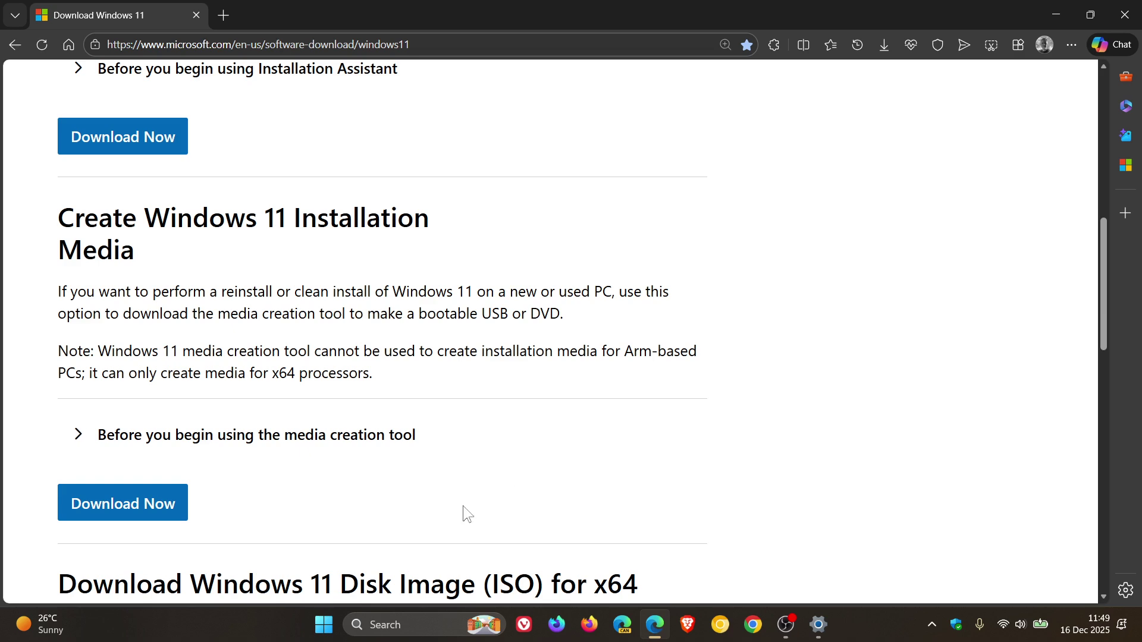
# - Inspect the MediaCreationTool file (version 10.0.26100.7019) in Downloads, then close File Explorer
pyautogui.click(324, 624)
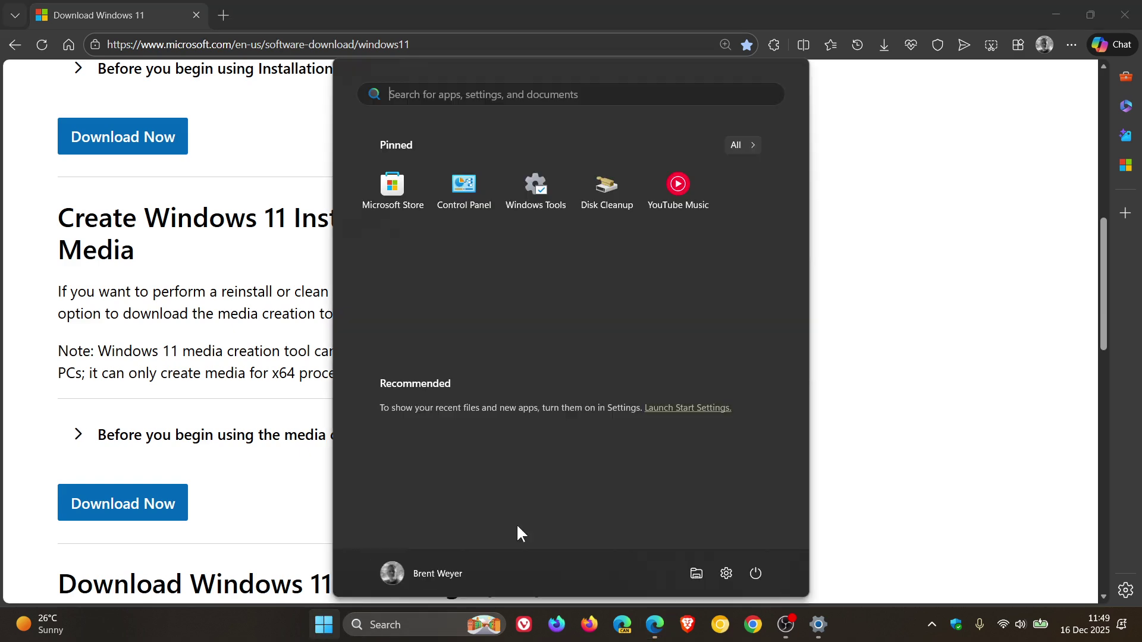
pyautogui.click(696, 574)
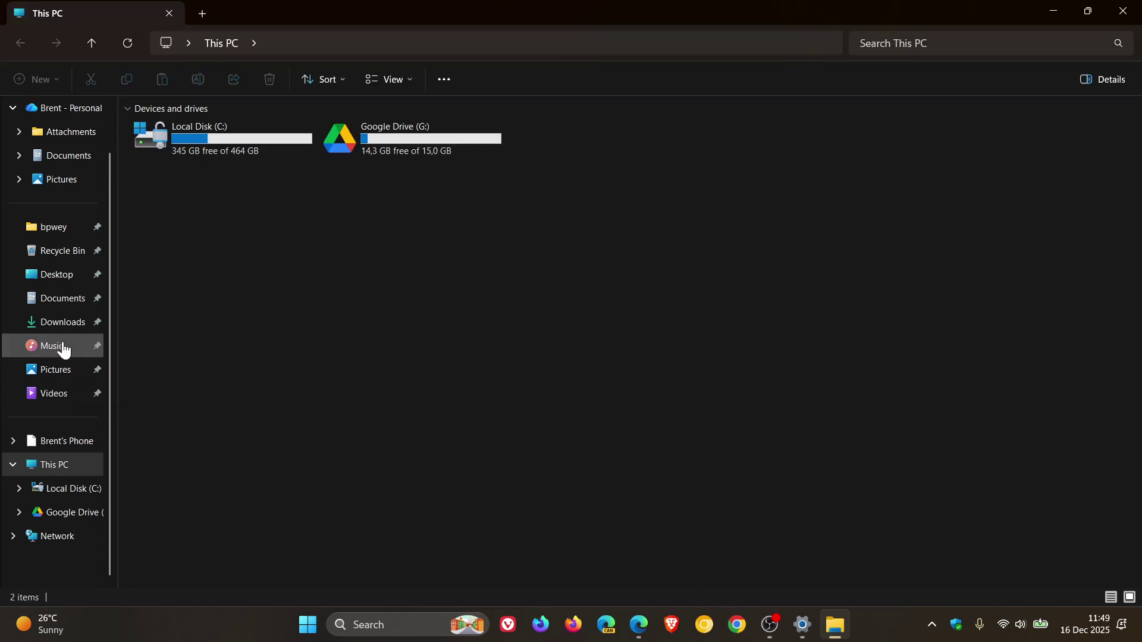
pyautogui.click(58, 322)
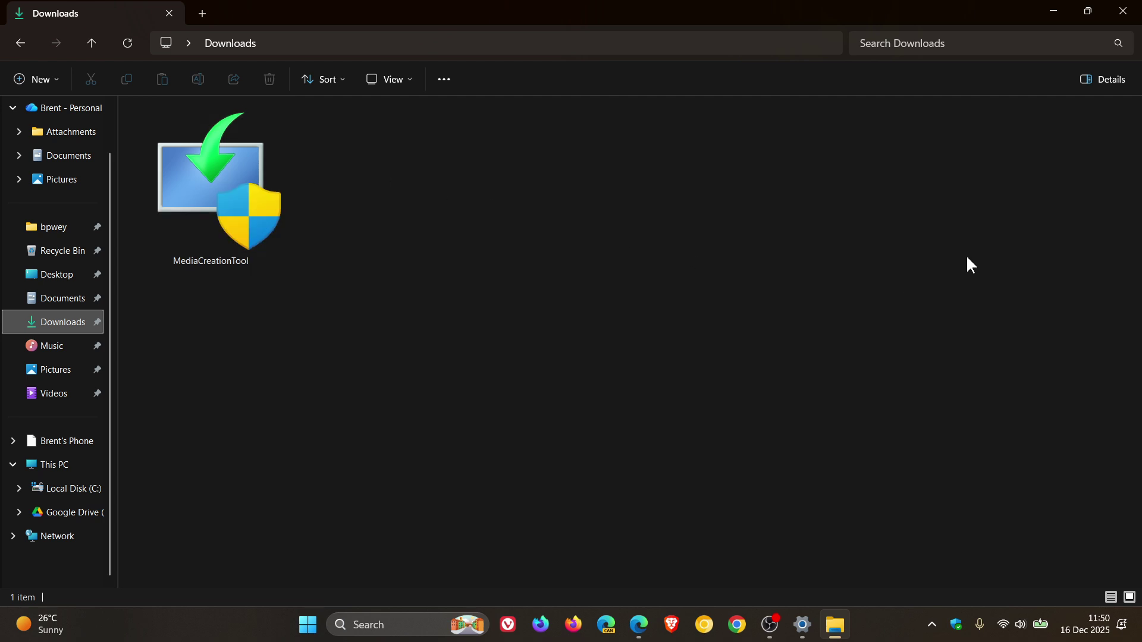
pyautogui.click(1123, 11)
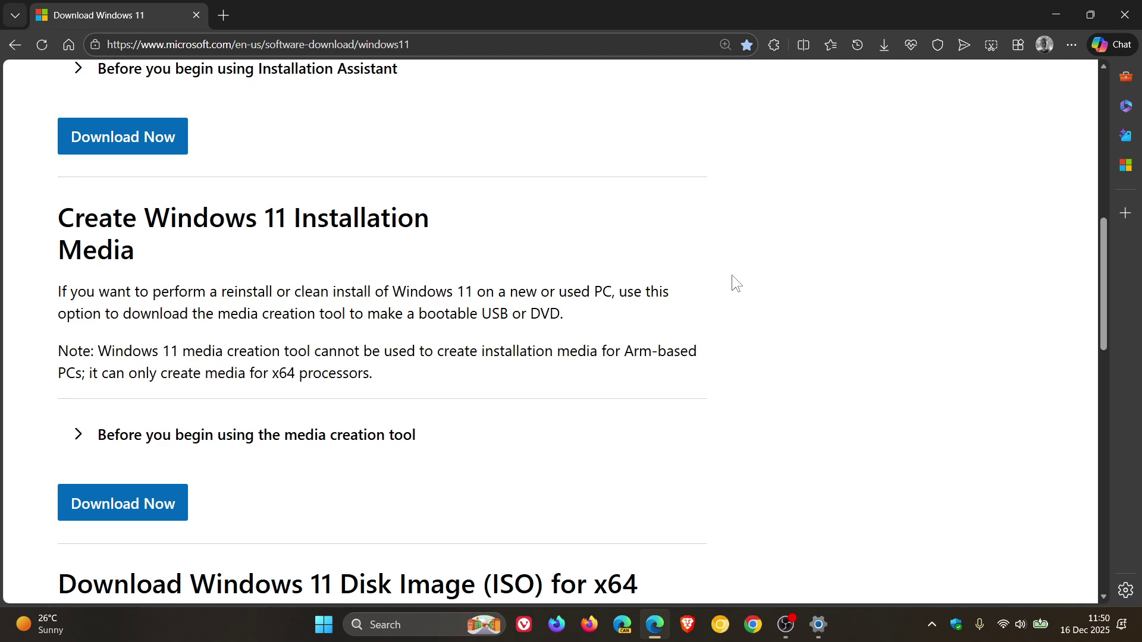
# - Minimize the Edge download page and close the Settings update history window
pyautogui.click(1054, 16)
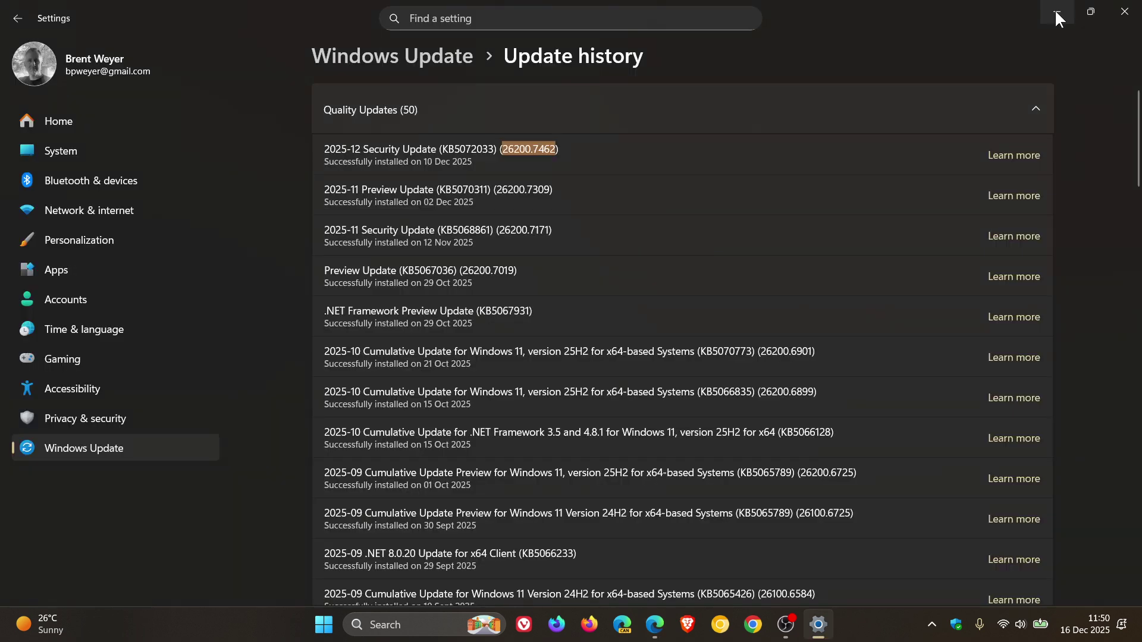
pyautogui.click(1125, 11)
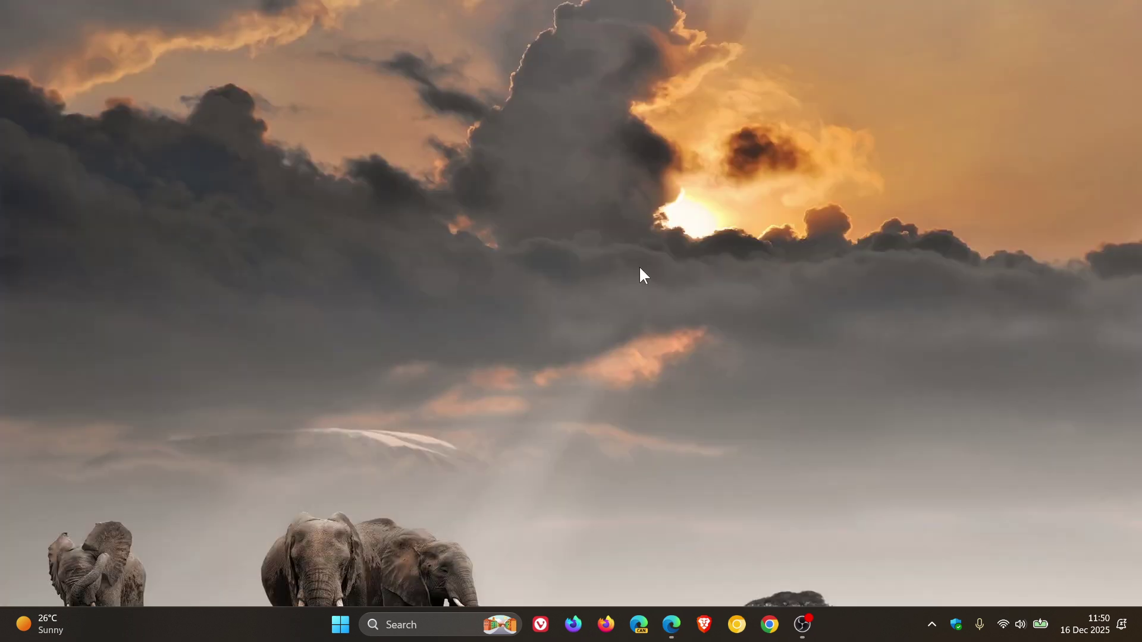